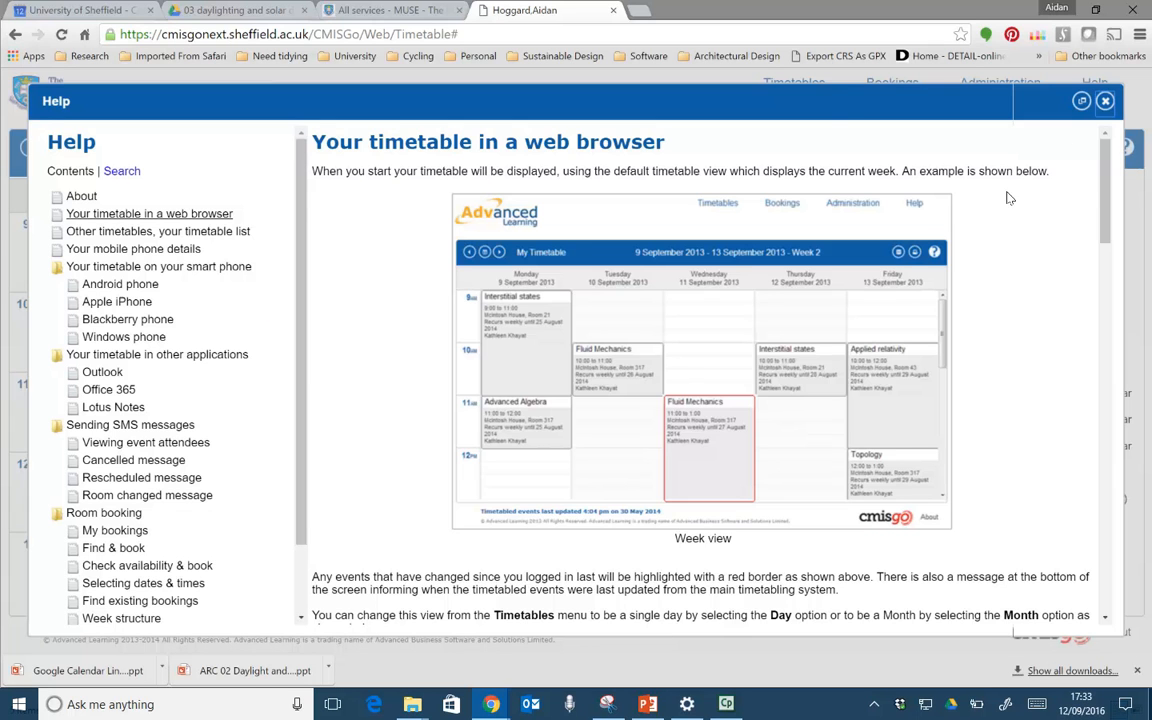
# Close the help window, show only My Timetable by deselecting Architectural Design (ARCT125.A) Year 1, and collapse that course's module list.
pyautogui.click(1105, 100)
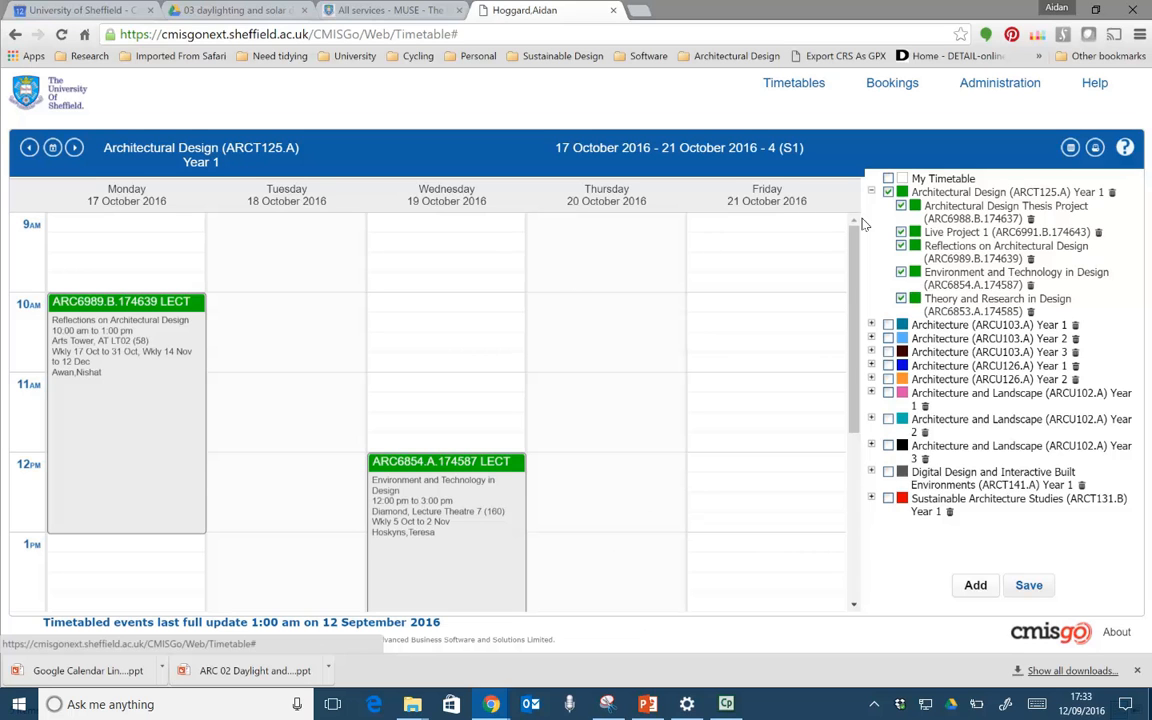
pyautogui.click(888, 179)
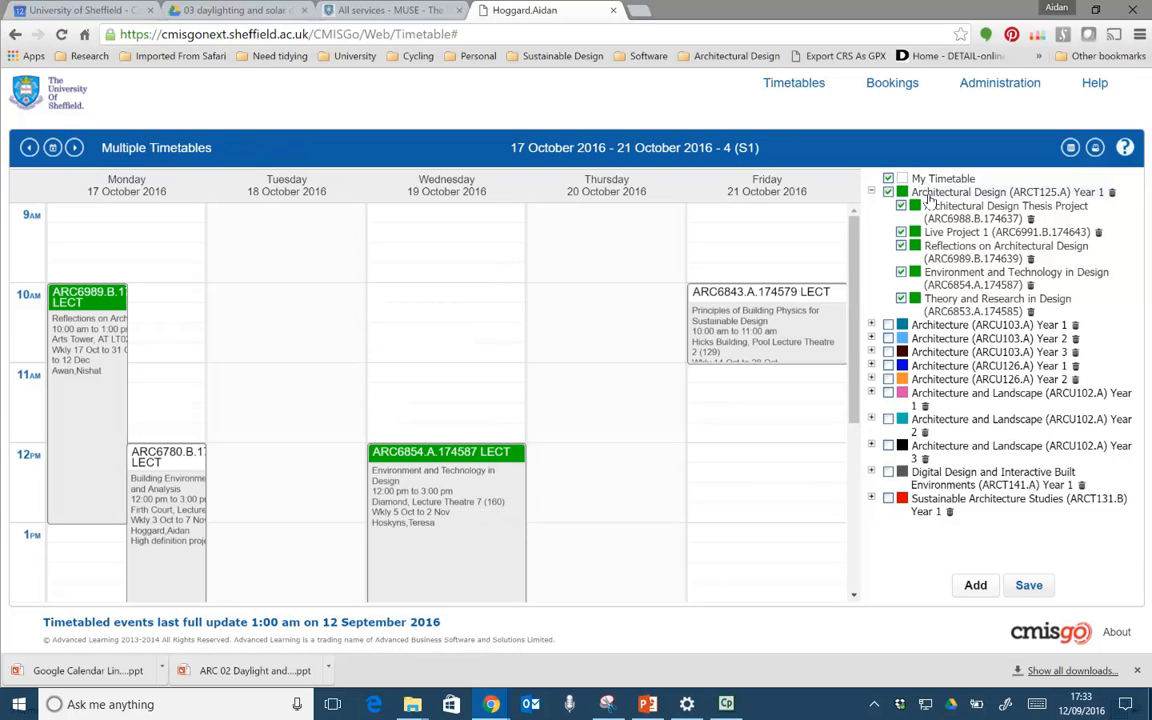
pyautogui.click(888, 193)
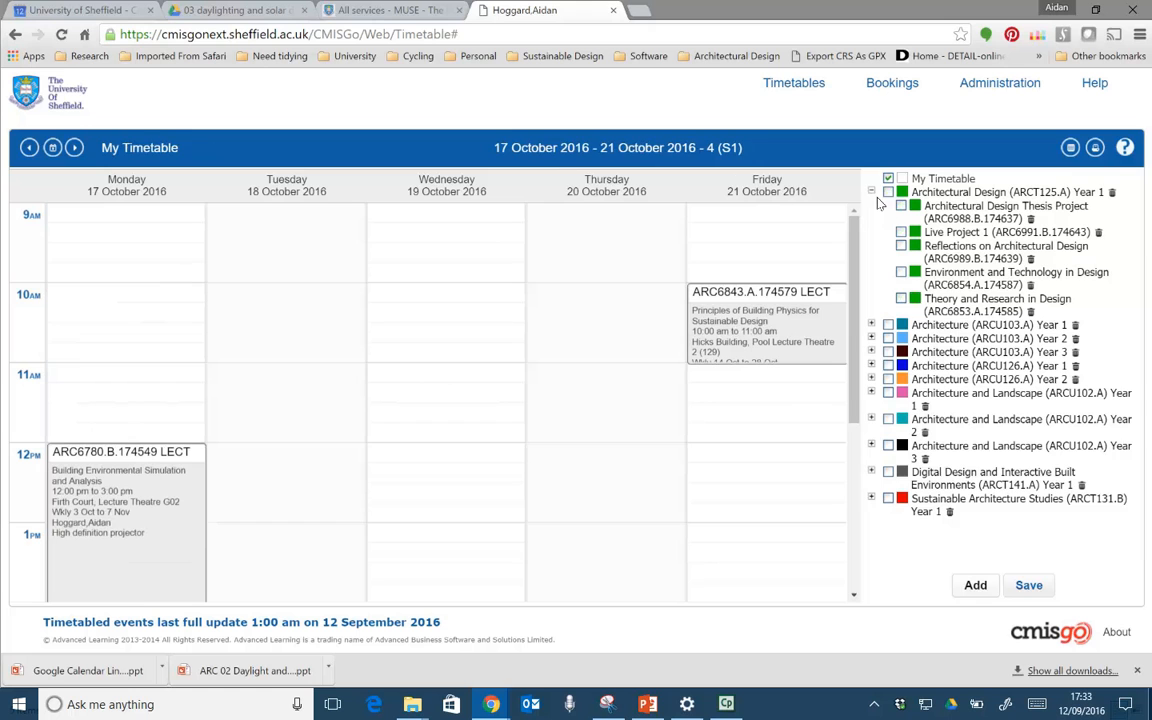
pyautogui.click(870, 193)
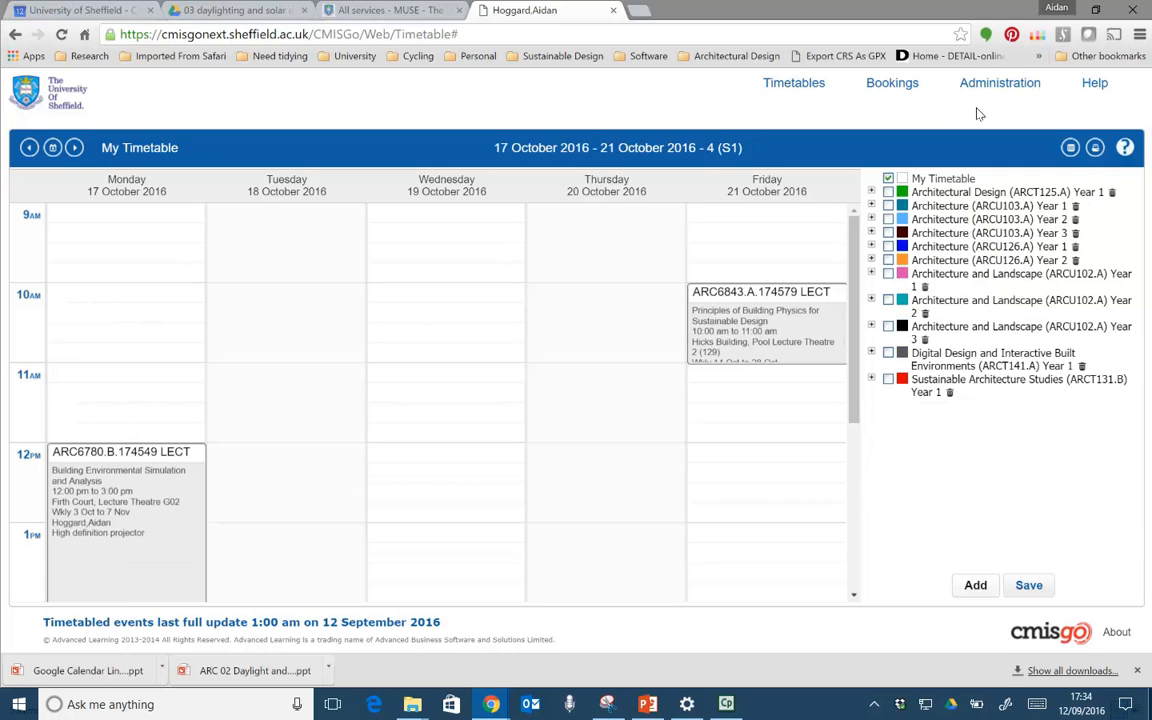
# Copy the personalised calendar link from the mobile details, then close the dialog.
pyautogui.moveTo(988, 87)
pyautogui.press('ctrl')
pyautogui.press('ctrl')
pyautogui.press('ctrl')
pyautogui.press('ctrl')
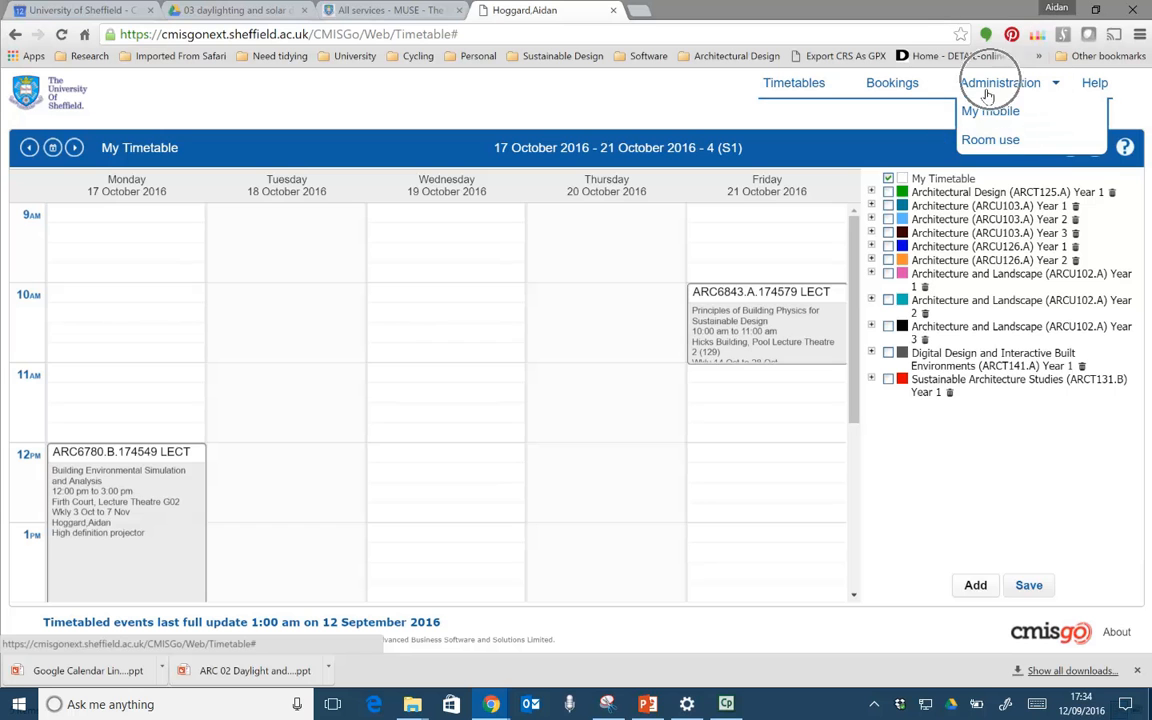
pyautogui.click(988, 112)
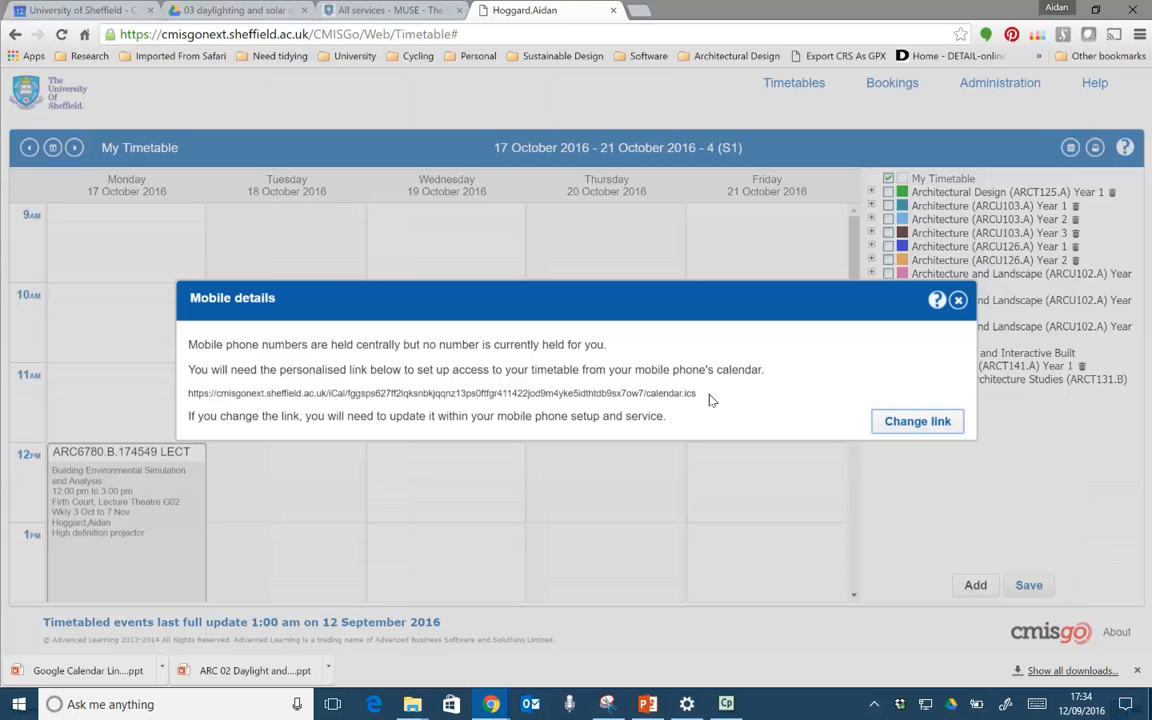
pyautogui.moveTo(709, 397); pyautogui.dragTo(185, 408)
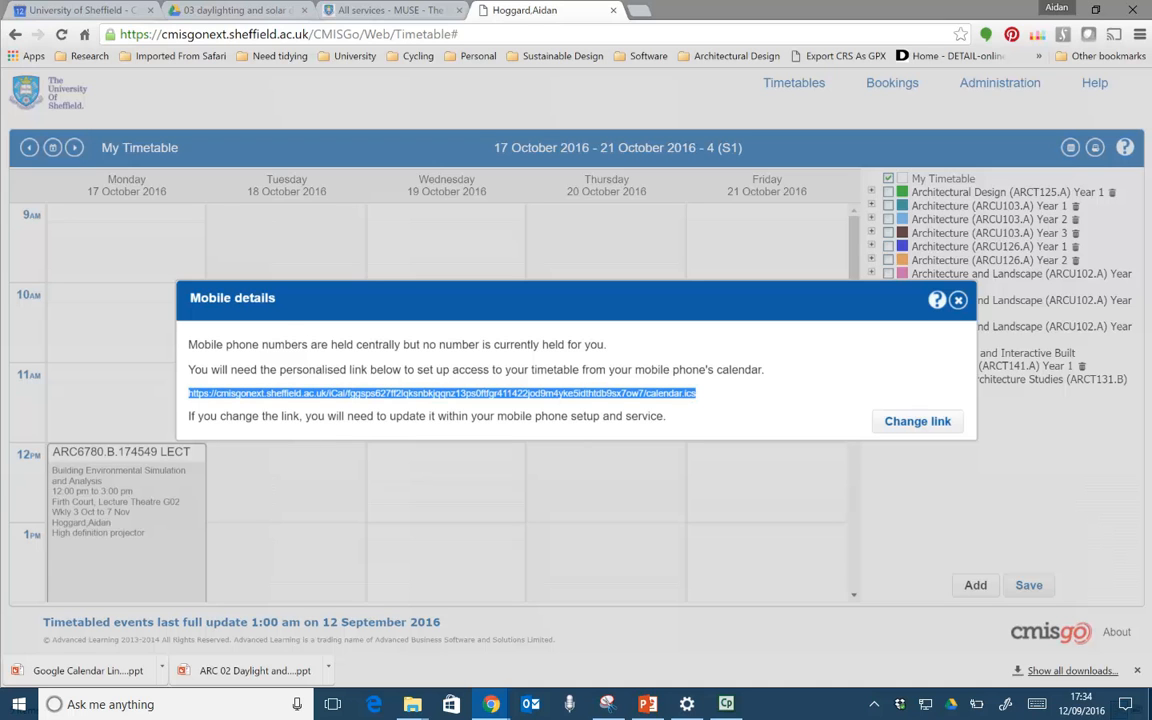
pyautogui.rightClick(277, 392)
pyautogui.click(298, 404)
pyautogui.click(957, 302)
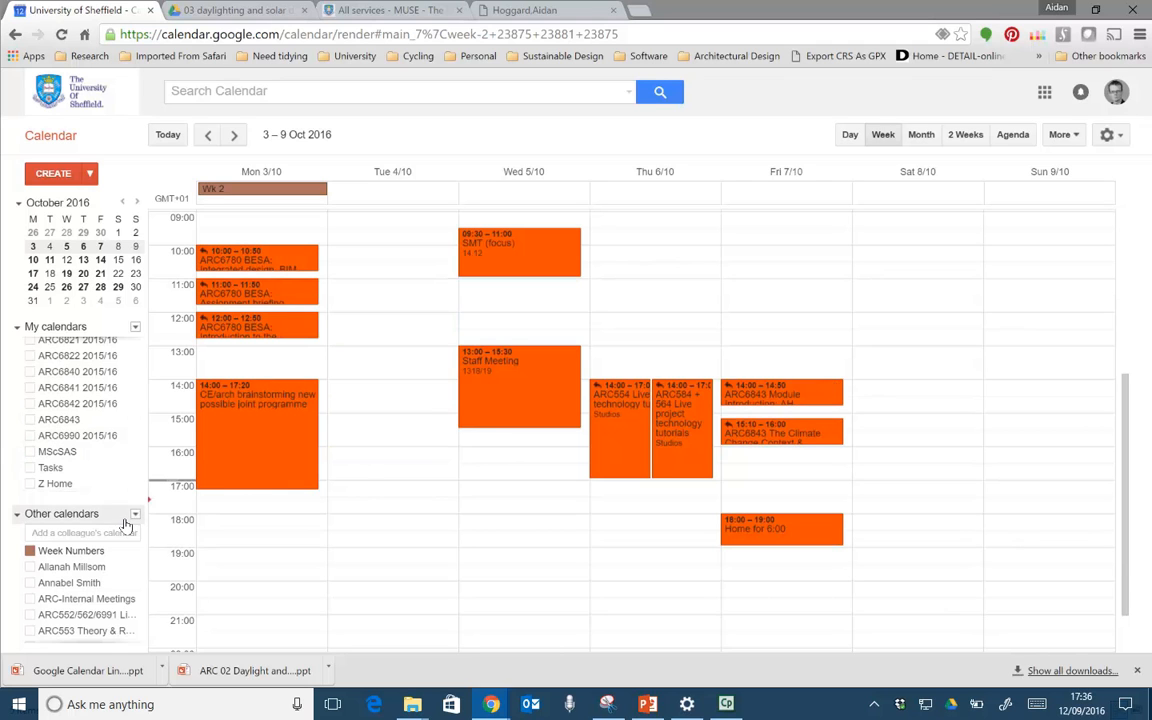
# Switch to Google Calendar and add the timetable to the other calendars by URL, pasting the private personalised calendar link.
pyautogui.scroll(3, 115, 472)
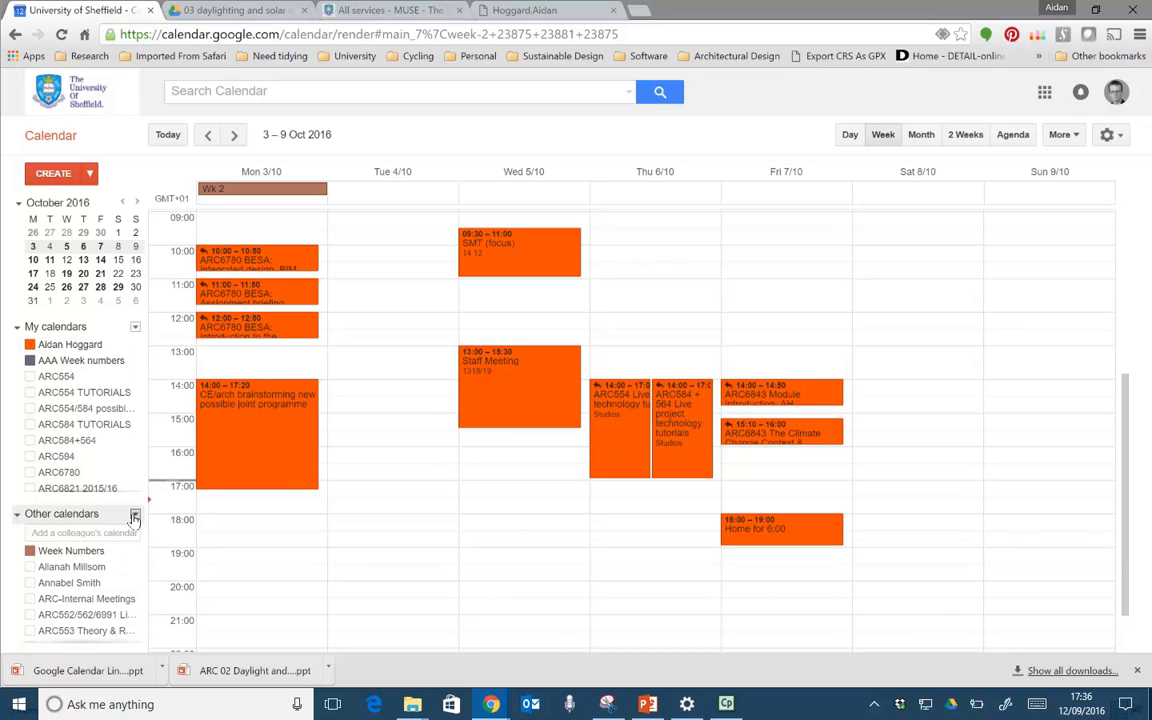
pyautogui.click(135, 516)
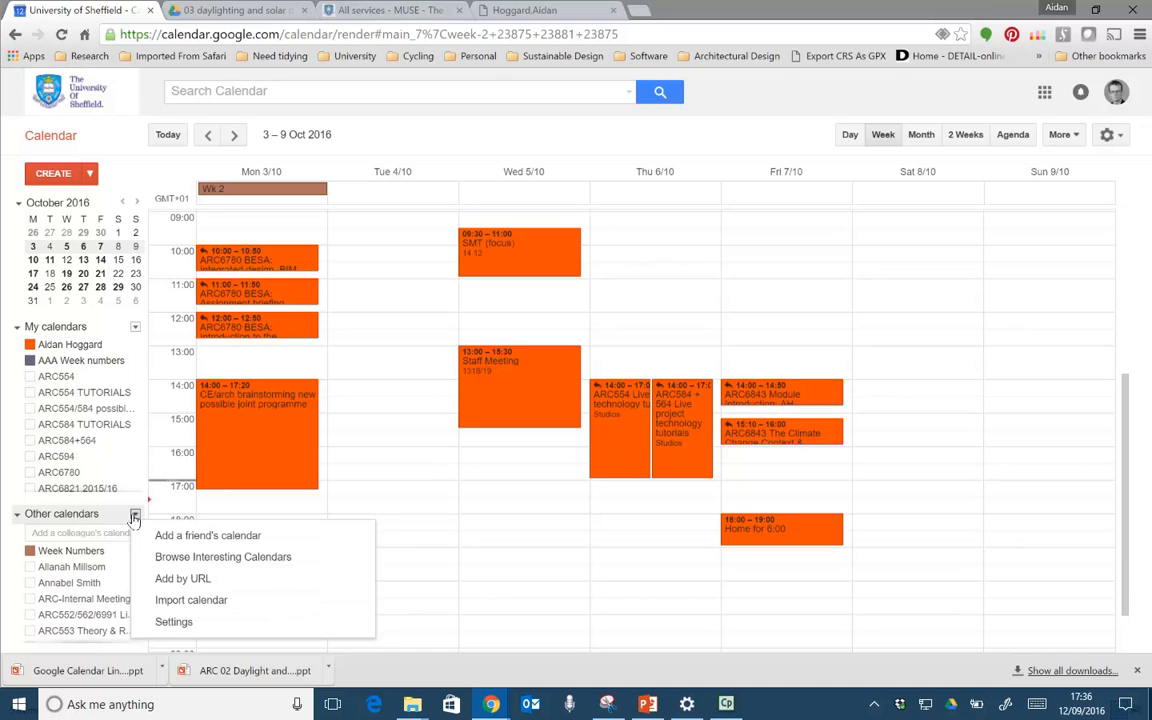
pyautogui.click(166, 582)
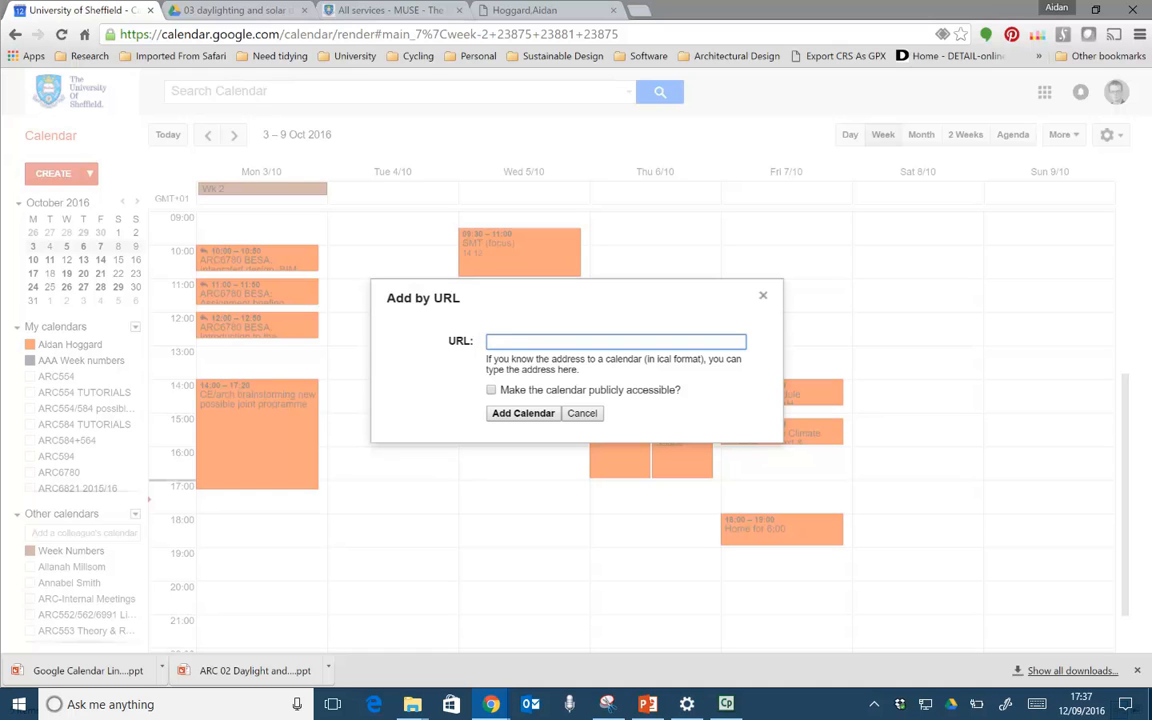
pyautogui.hotkey('ctrl', 'v')
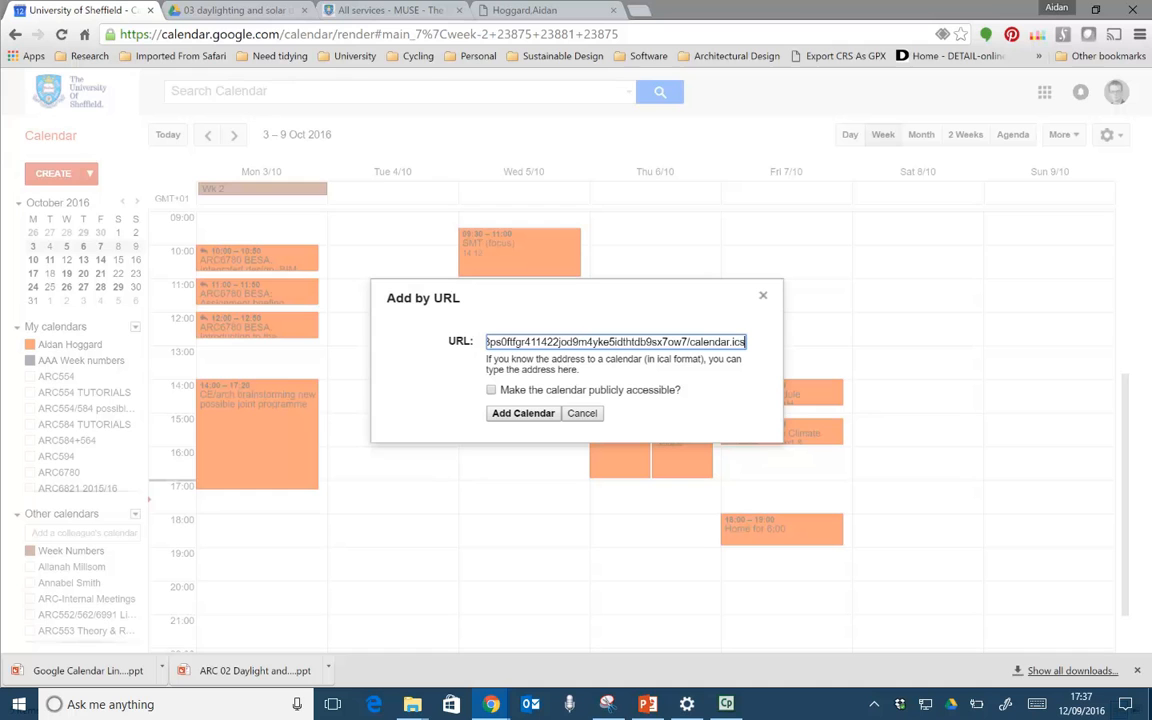
pyautogui.click(530, 414)
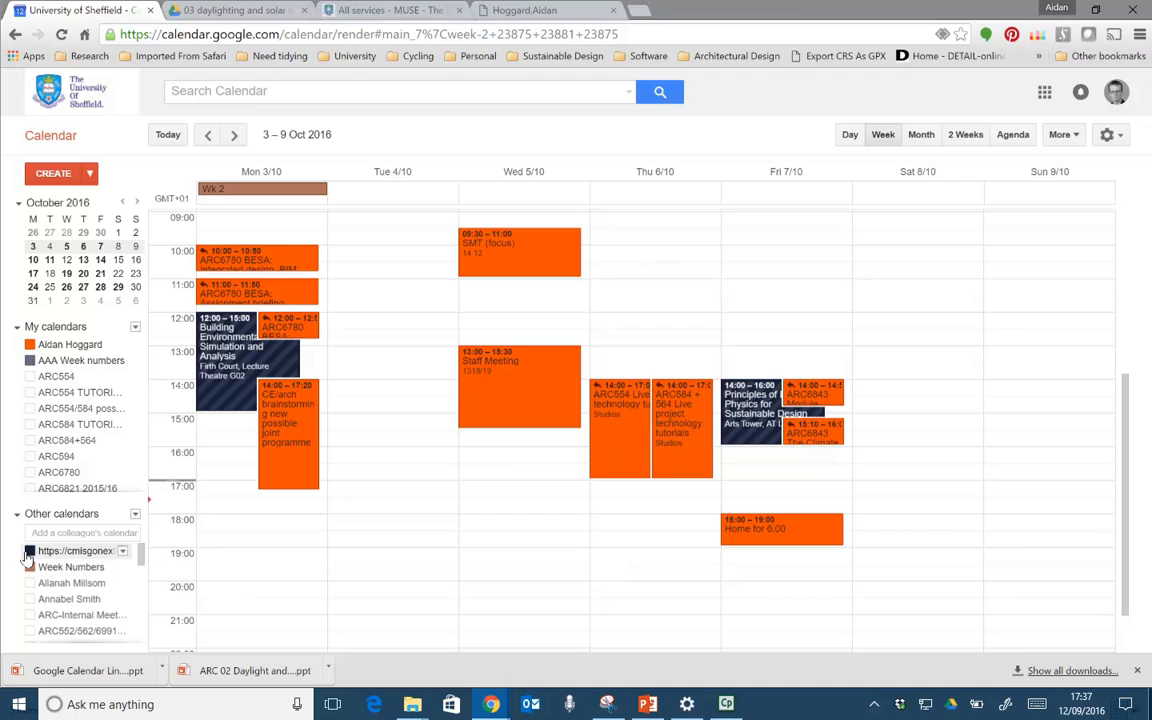
# View the added timetable calendar's options, then hide its events and show them again.
pyautogui.click(121, 553)
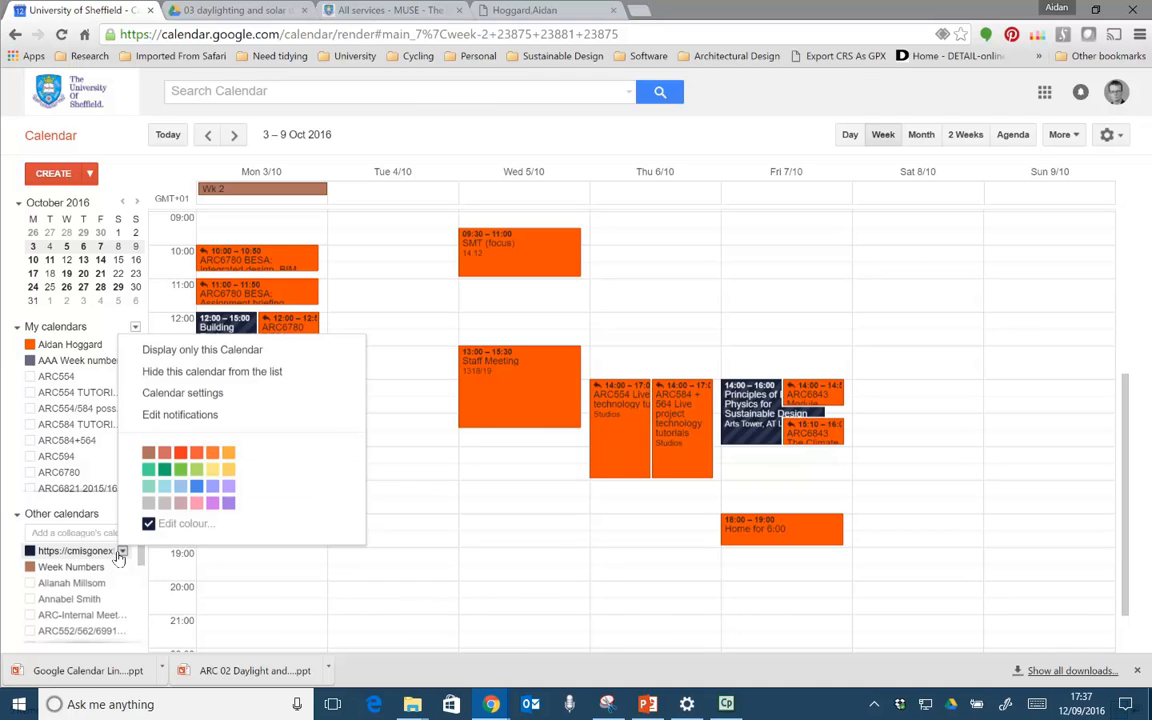
pyautogui.click(55, 558)
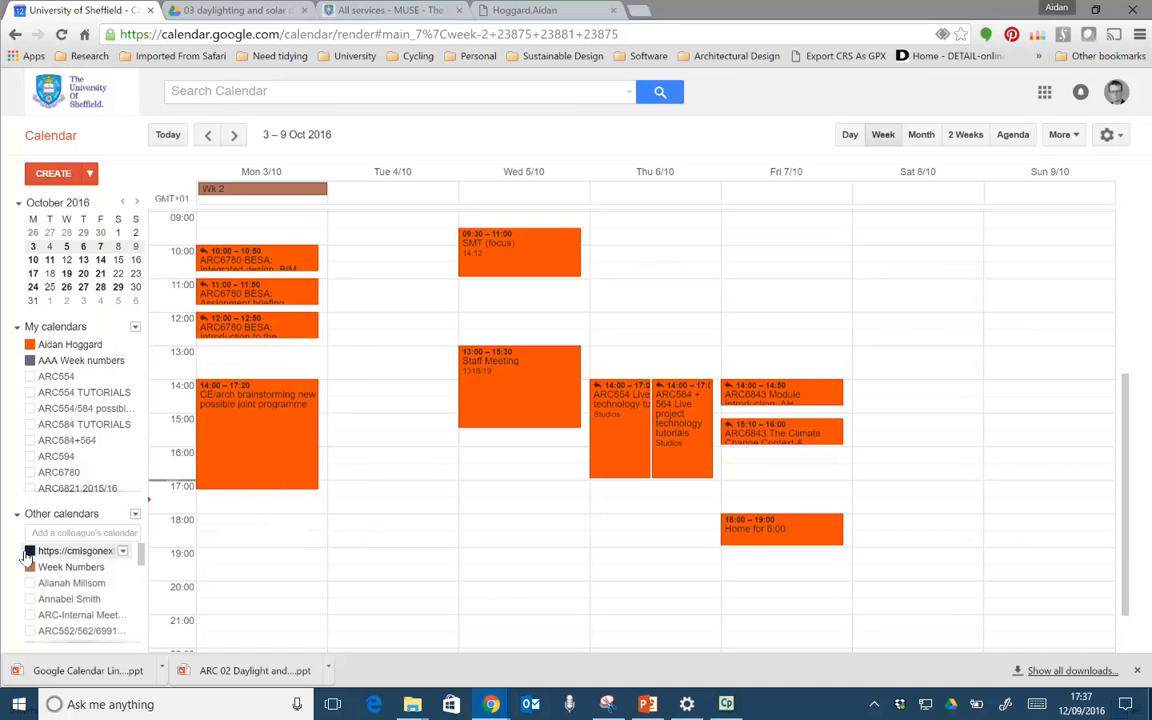
pyautogui.click(29, 551)
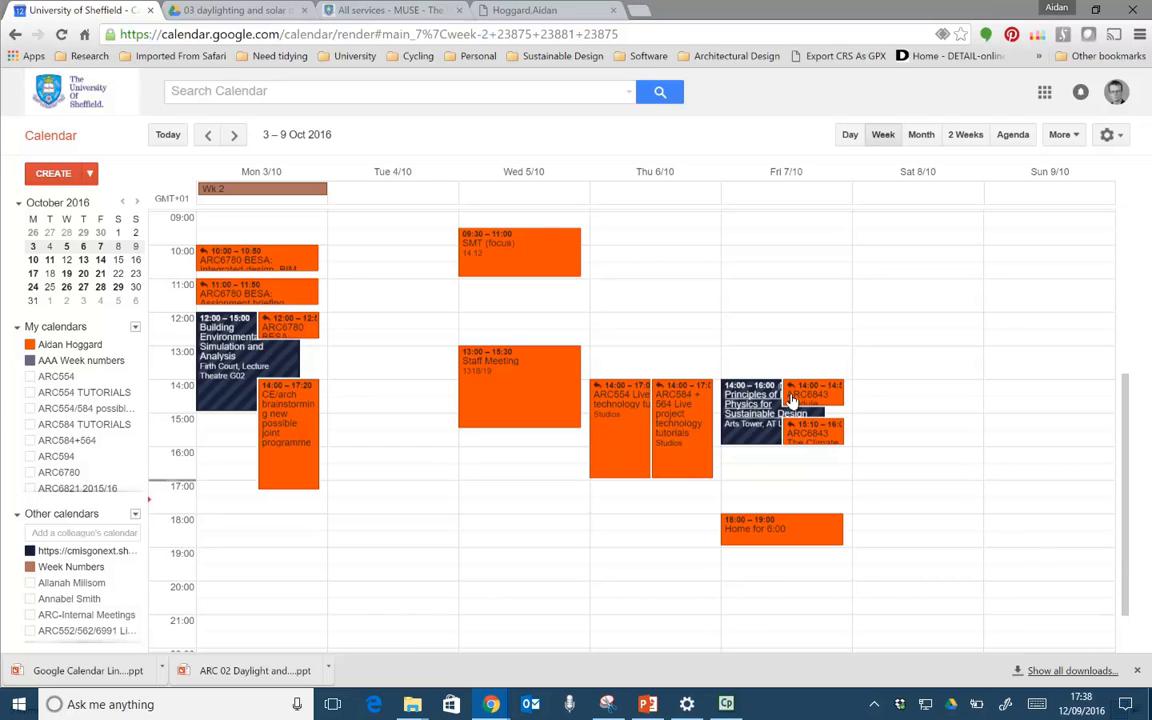
# Open Friday 7 October and compare the details of the Principles of Building Physics booking with the ARC6843 Module Introduction event.
pyautogui.click(786, 173)
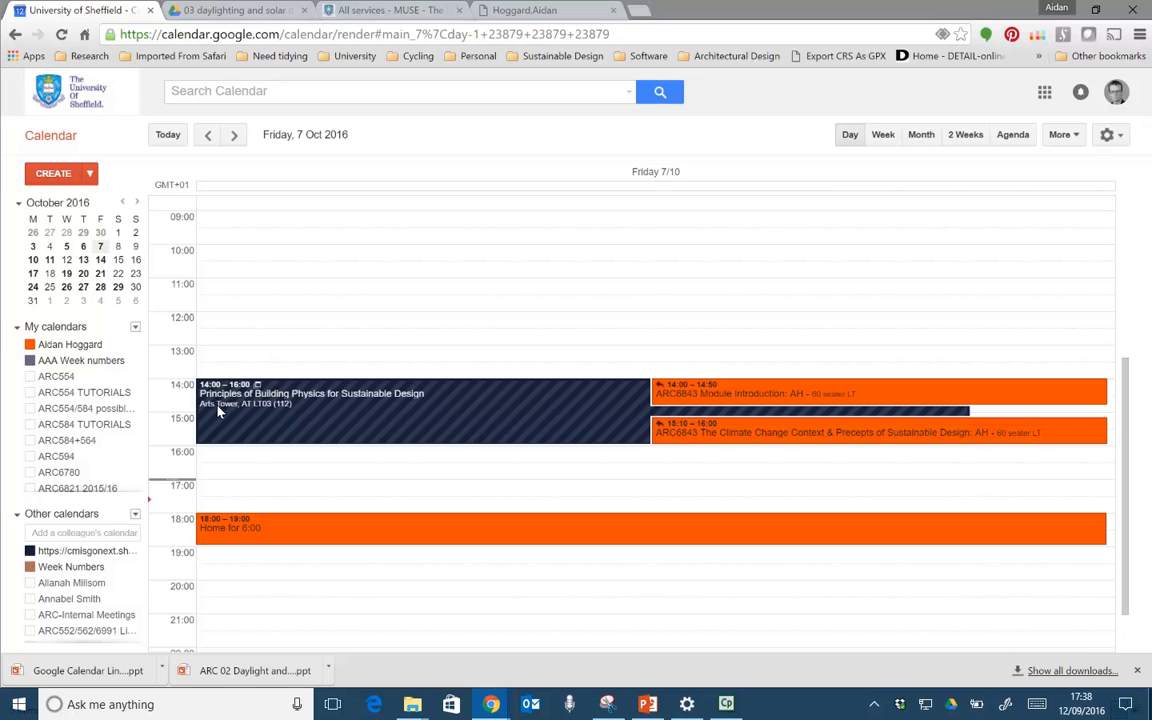
pyautogui.click(262, 394)
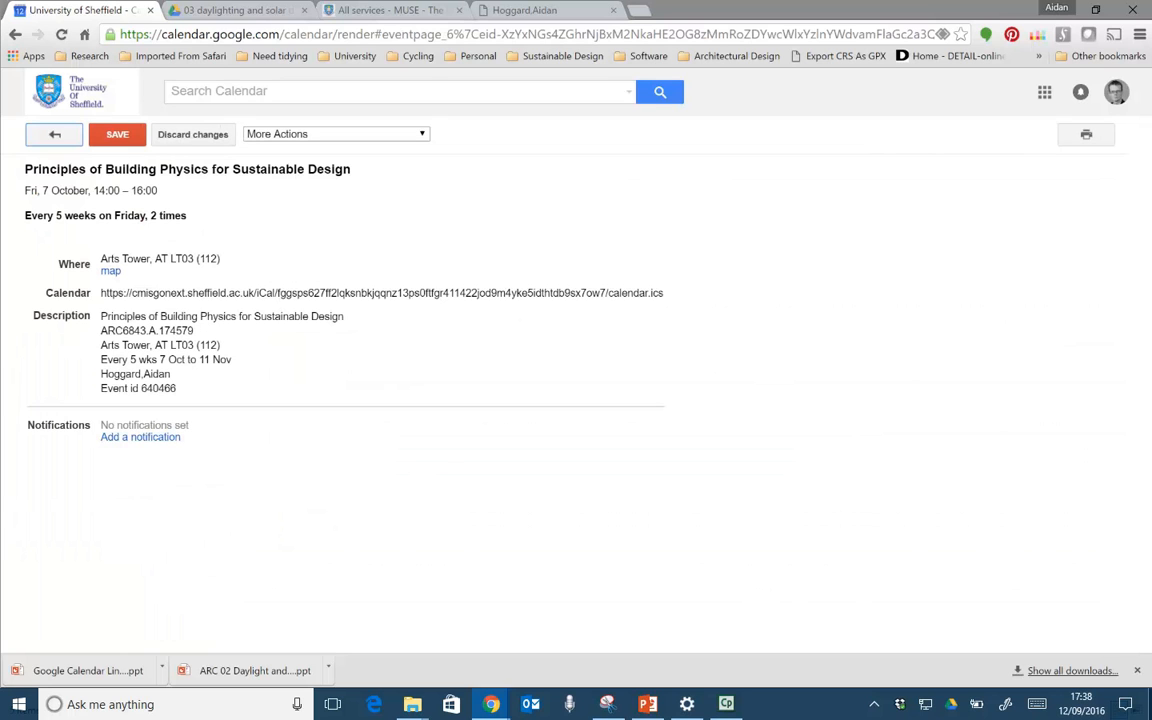
pyautogui.click(52, 135)
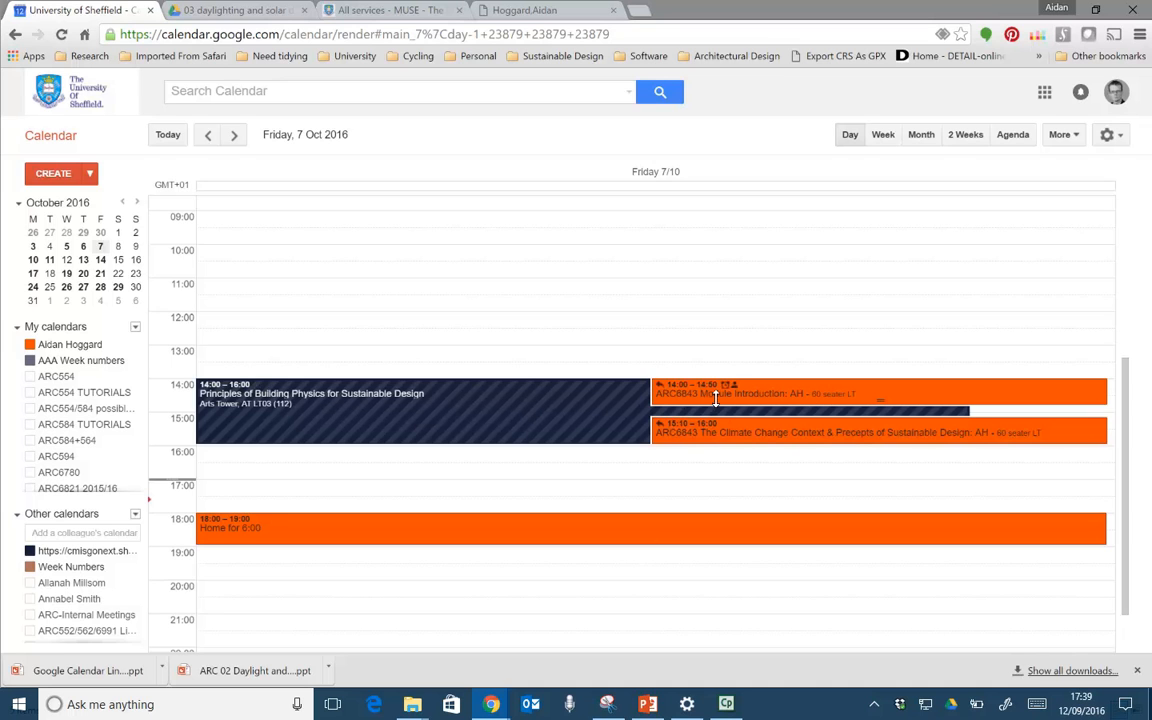
pyautogui.click(768, 398)
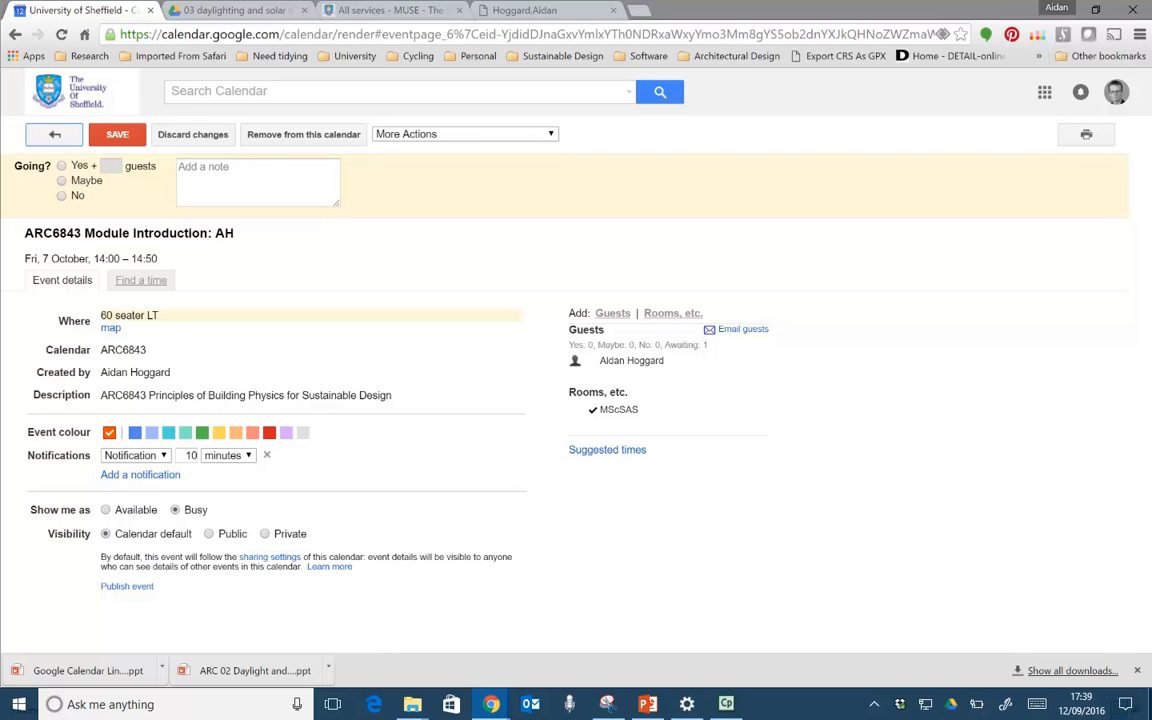
pyautogui.click(55, 133)
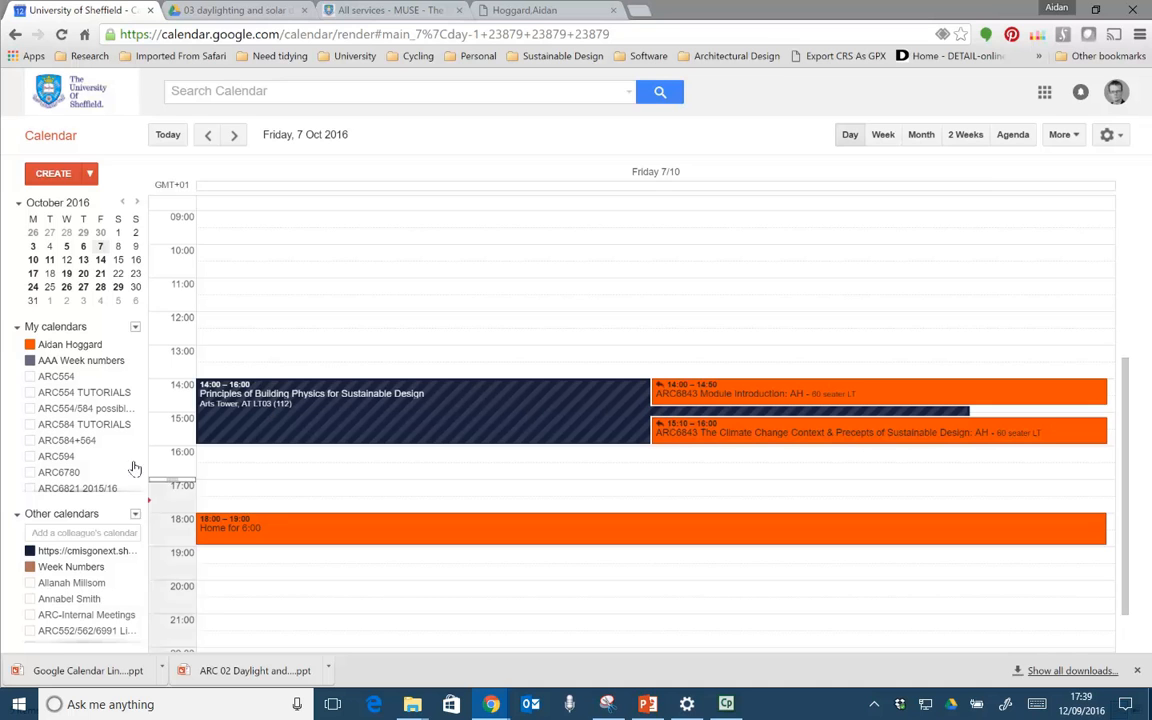
# Display the ARC6843 calendar from the list of own calendars.
pyautogui.moveTo(140, 404); pyautogui.dragTo(137, 424)
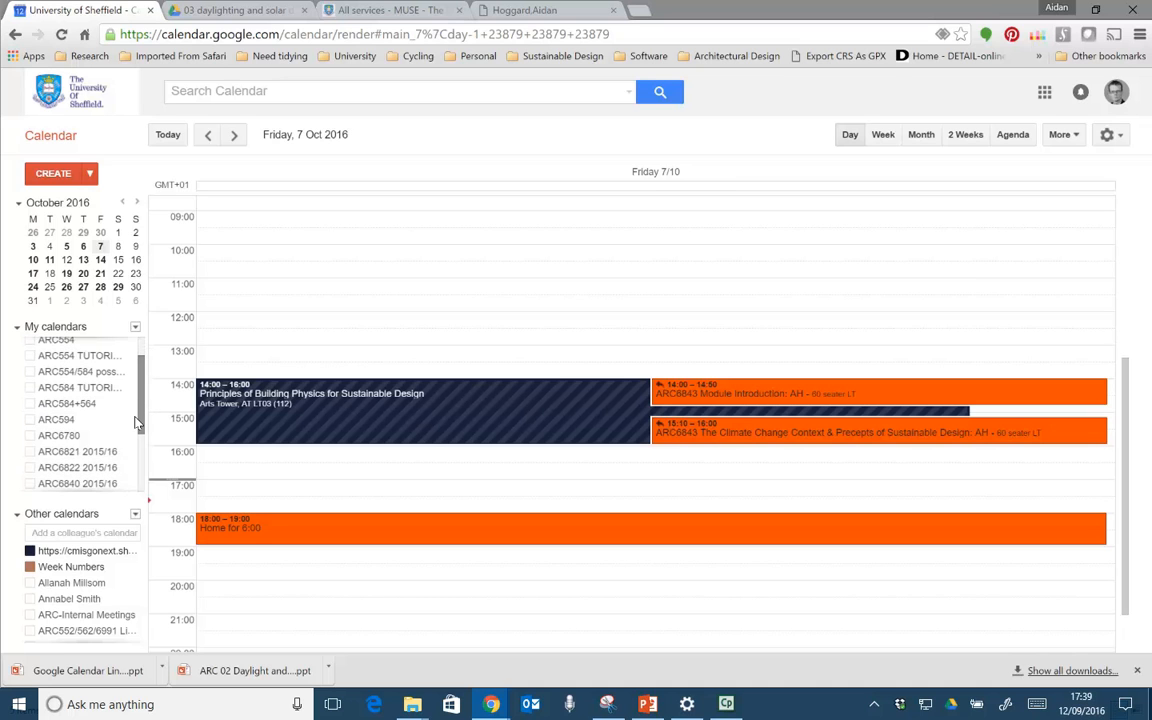
pyautogui.moveTo(137, 424); pyautogui.dragTo(142, 455)
pyautogui.click(30, 453)
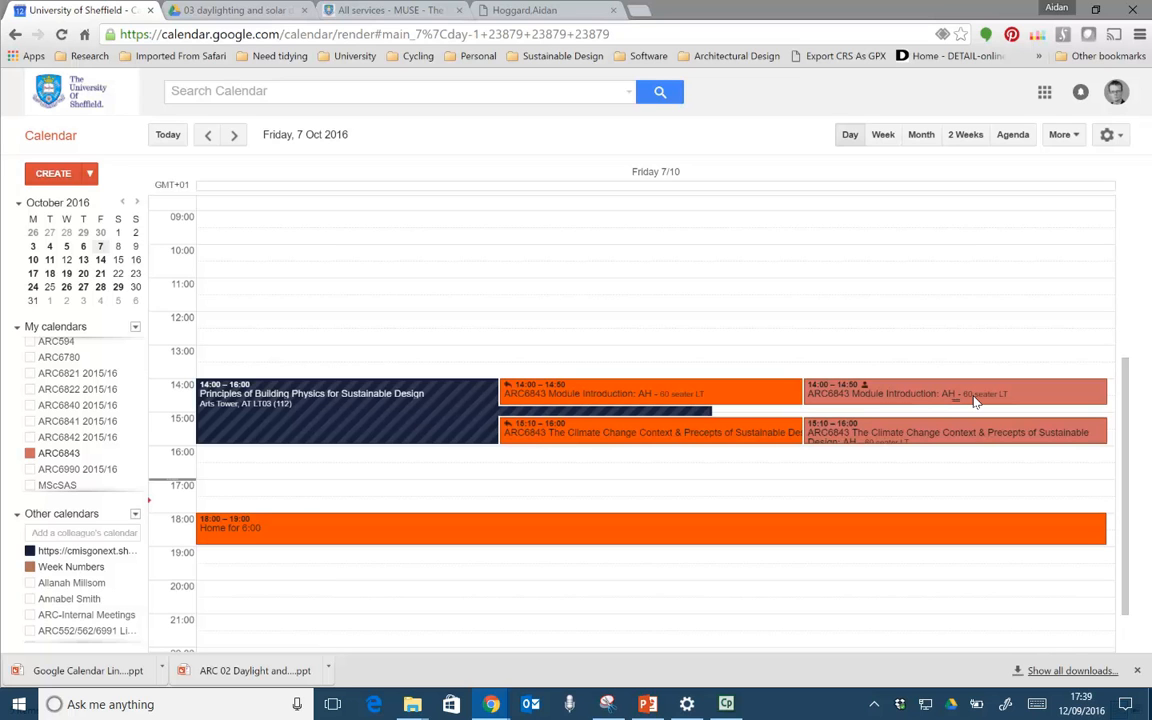
# Set the location of the ARC6843 calendar's own Module Introduction event to Arts Tower LT03 and save the event.
pyautogui.click(901, 397)
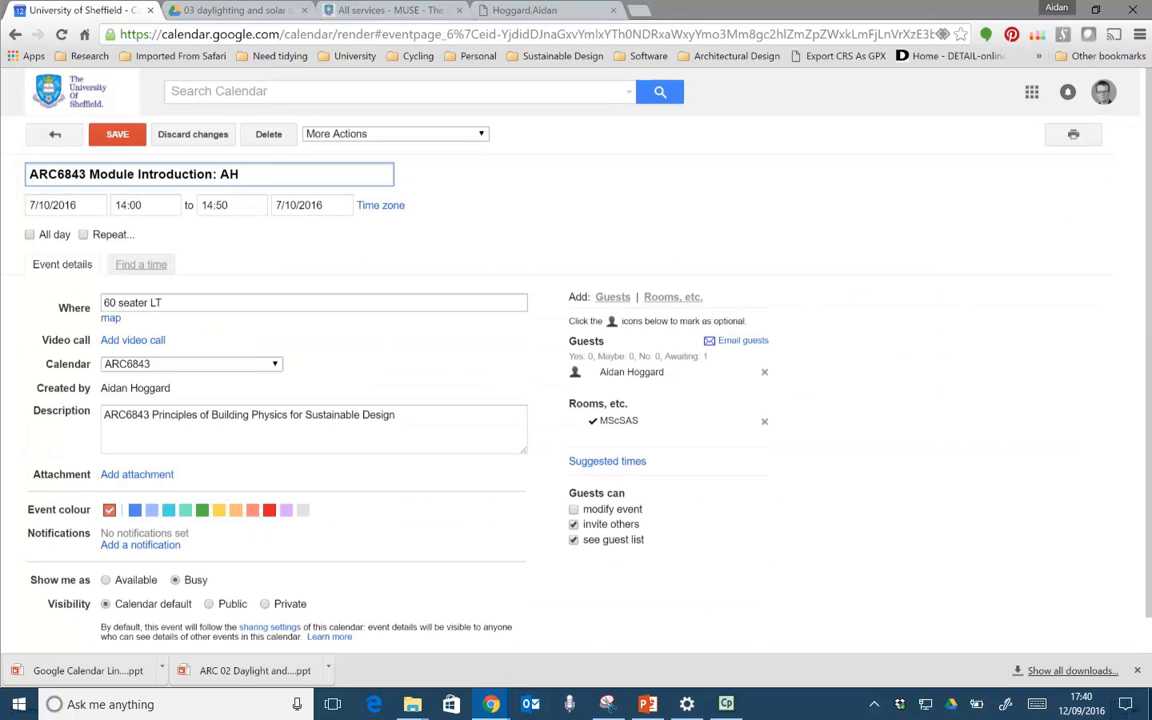
pyautogui.moveTo(166, 303); pyautogui.dragTo(86, 313)
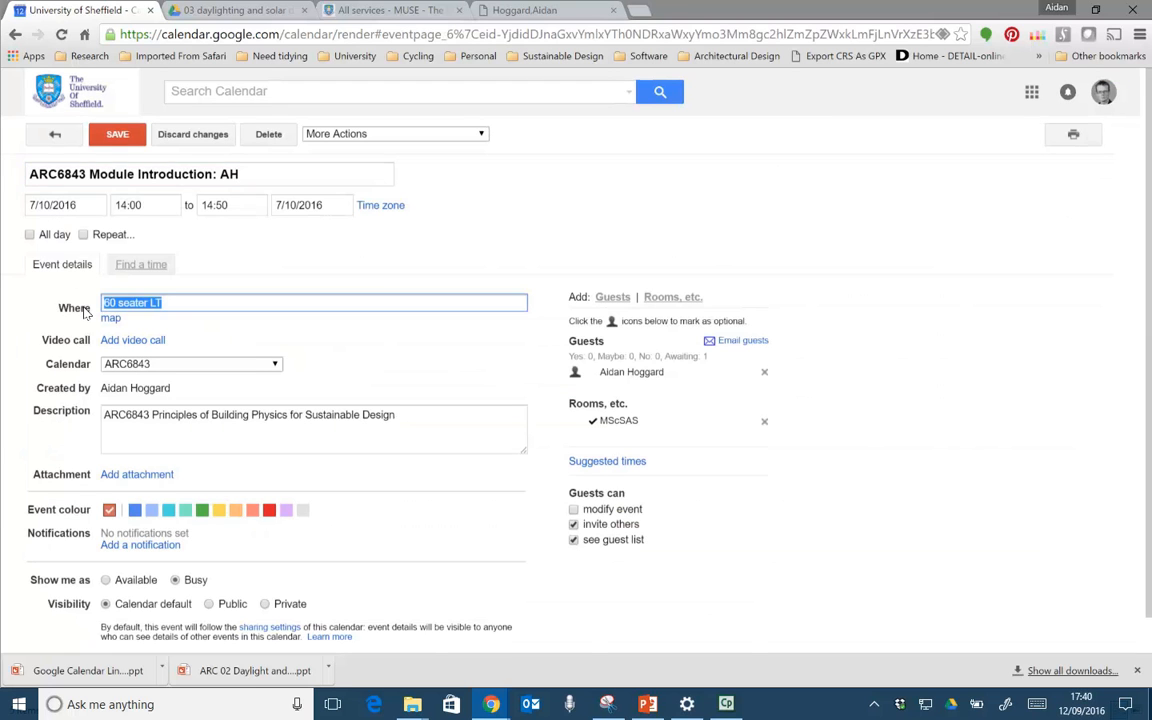
pyautogui.write('L')
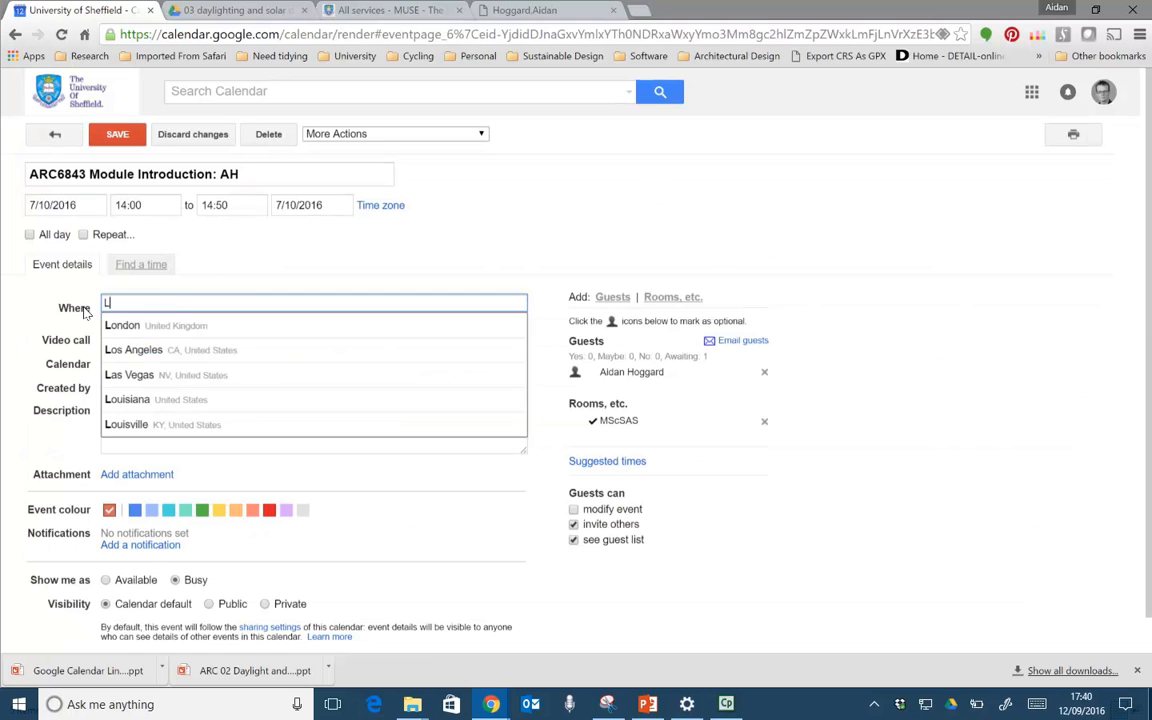
pyautogui.write('T03')
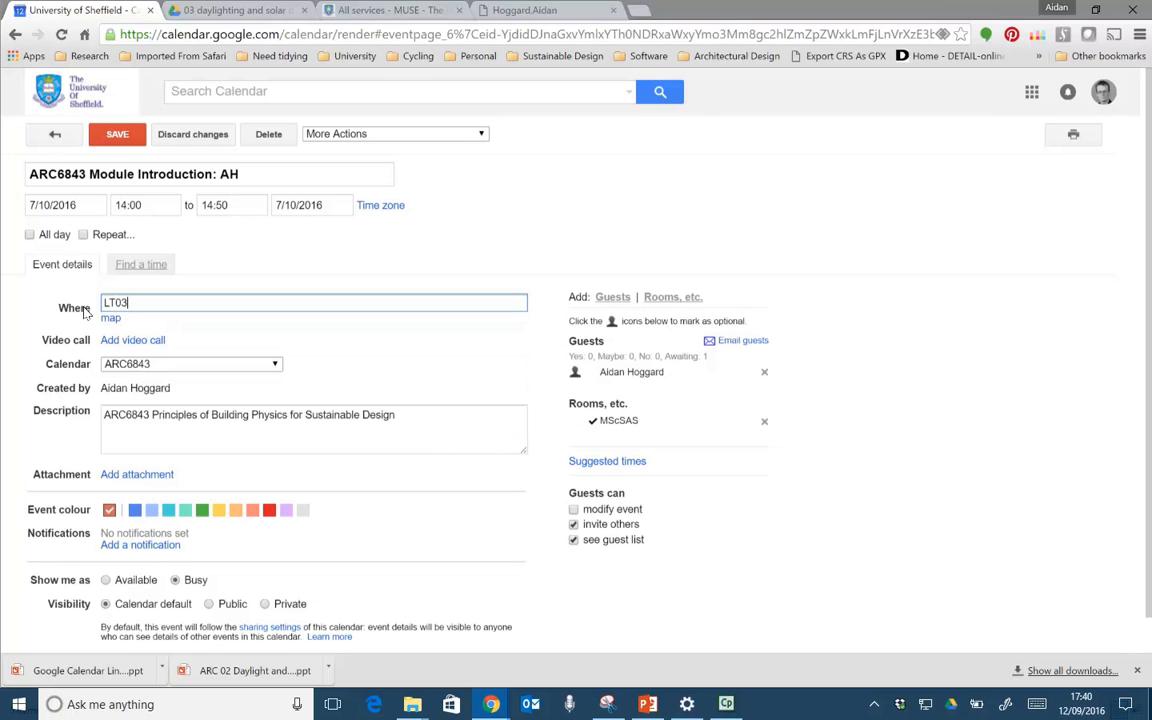
pyautogui.press('Home')
pyautogui.write('Arts Tower')
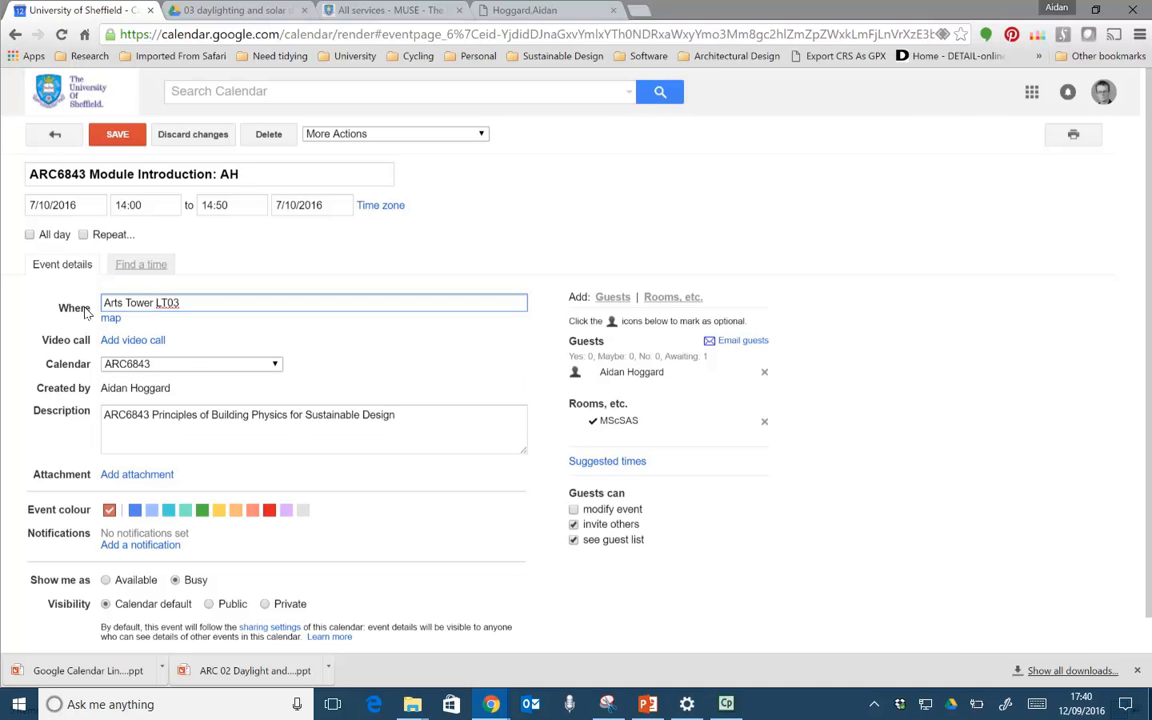
pyautogui.click(122, 137)
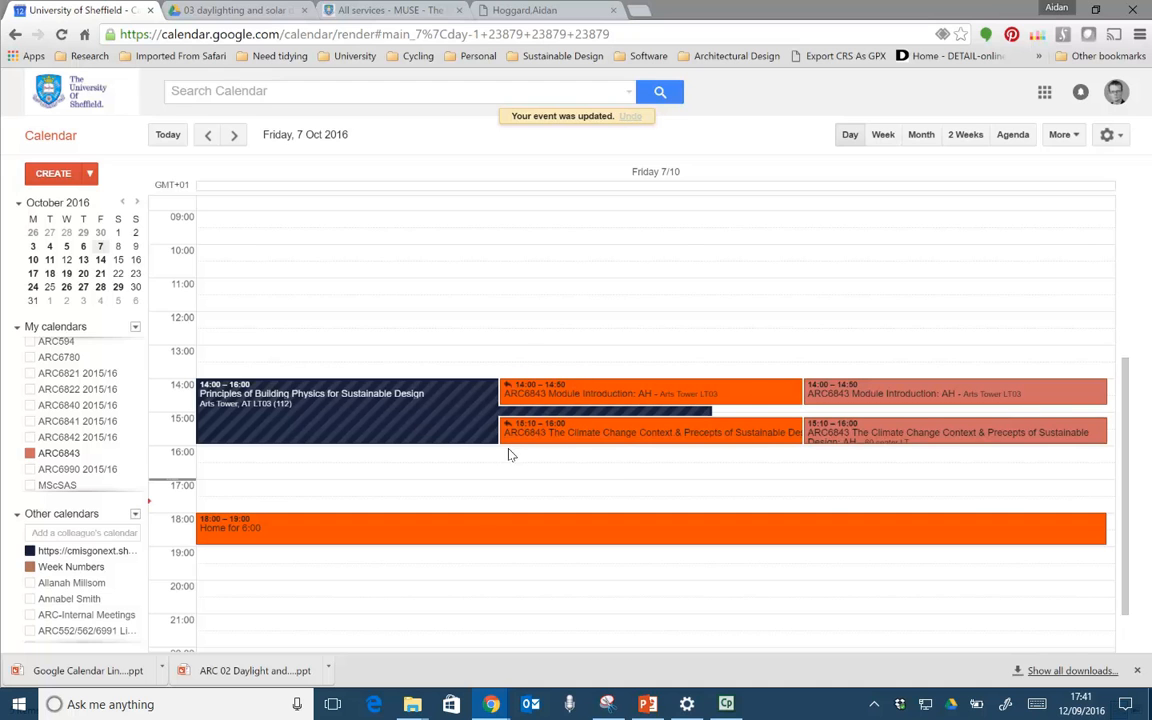
# Return to the week view and open Monday 3 October to examine that day's events.
pyautogui.click(883, 137)
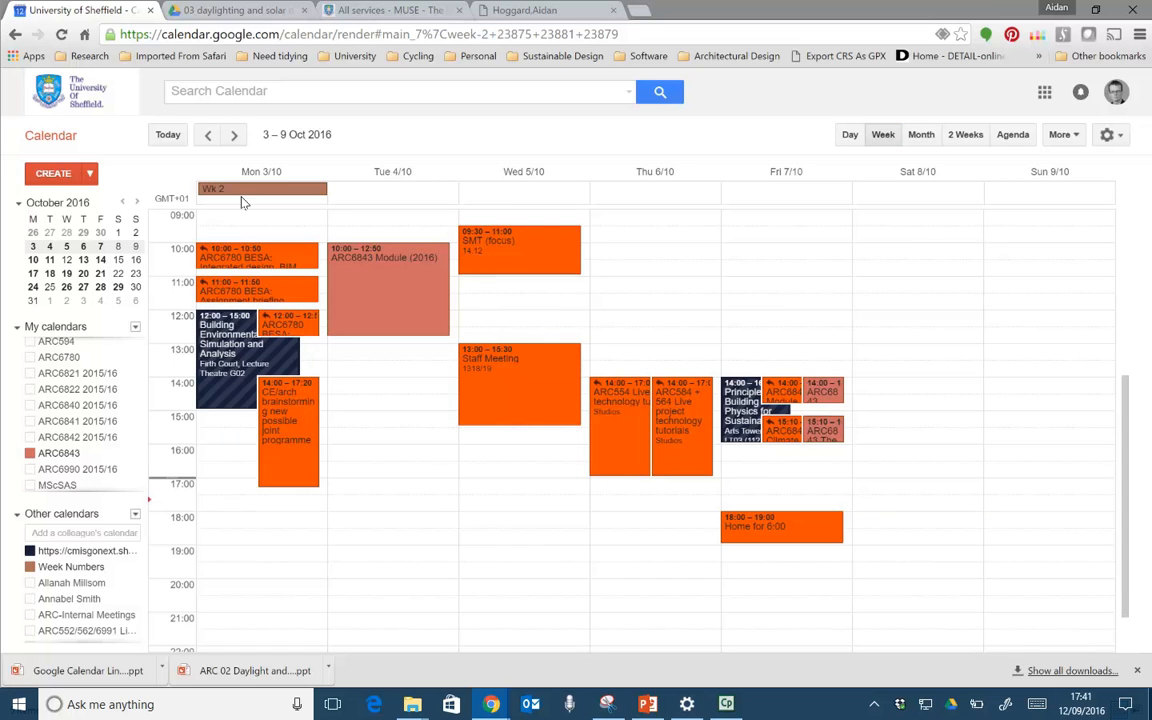
pyautogui.click(253, 172)
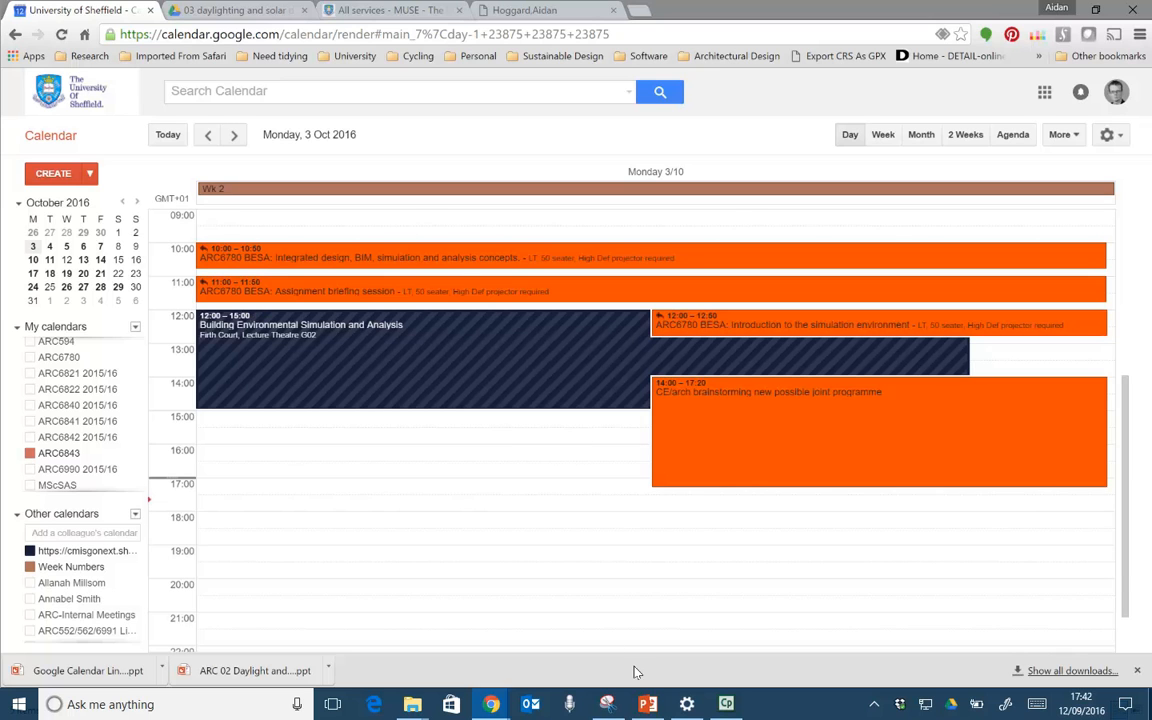
pyautogui.click(726, 706)
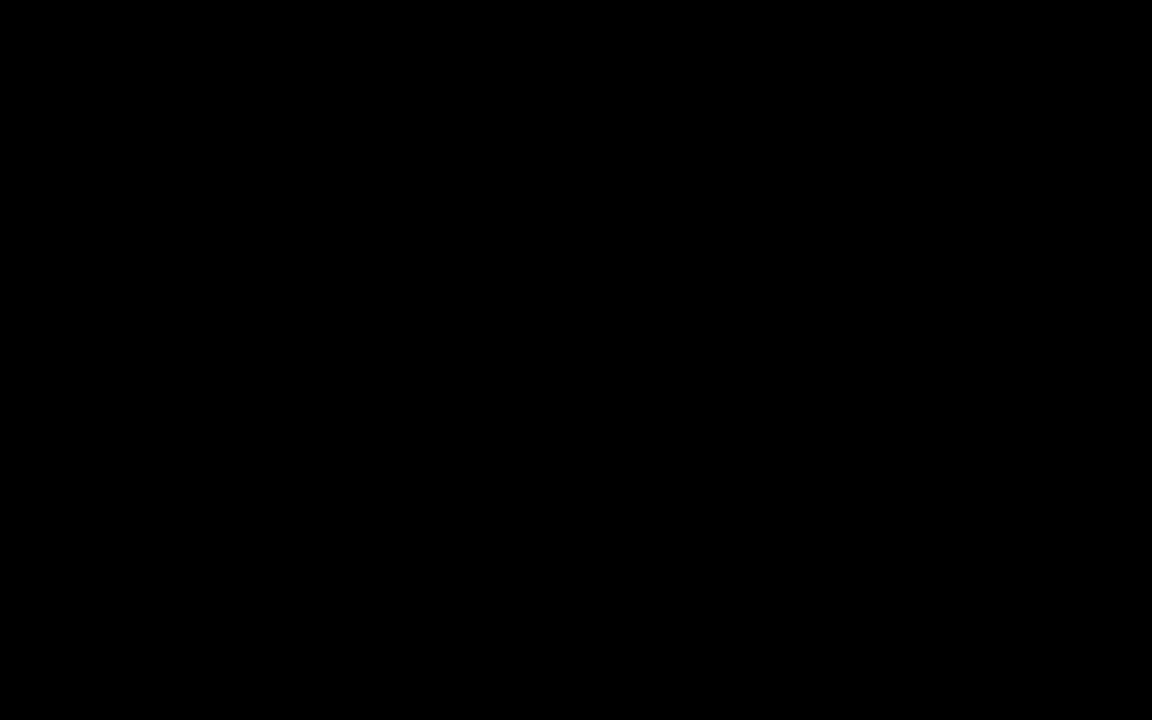